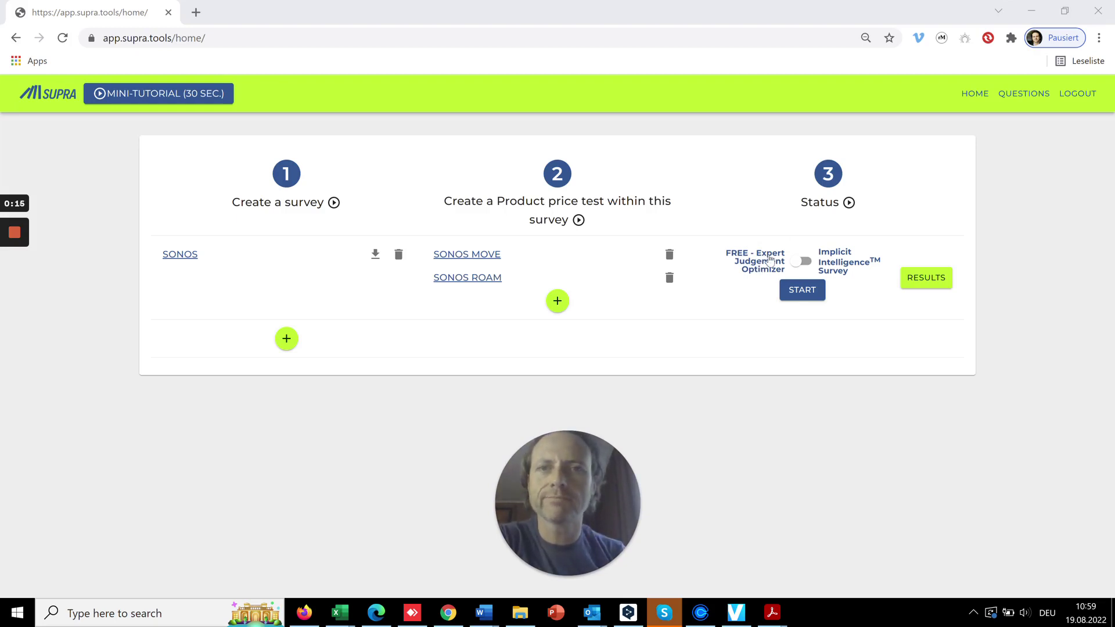
# Step: Switch the SONOS survey from FREE Expert Judgement Optimizer to Implicit Intelligence Survey mode
pyautogui.click(804, 262)
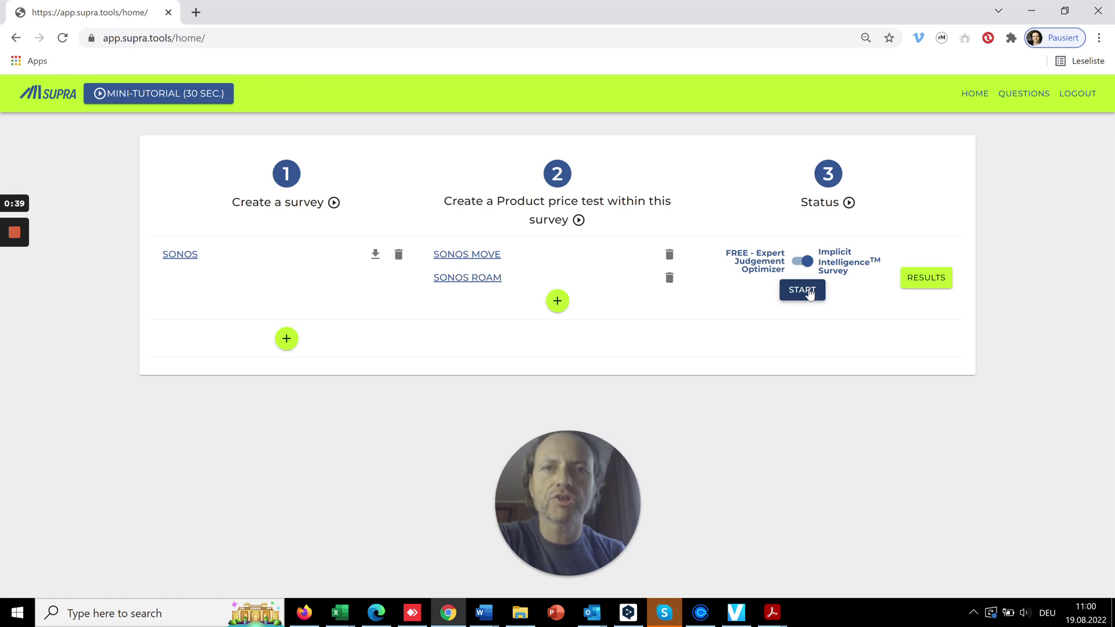
# Step: Open the SONOS survey's pricing results dashboard with demand and profit curves
pyautogui.click(927, 277)
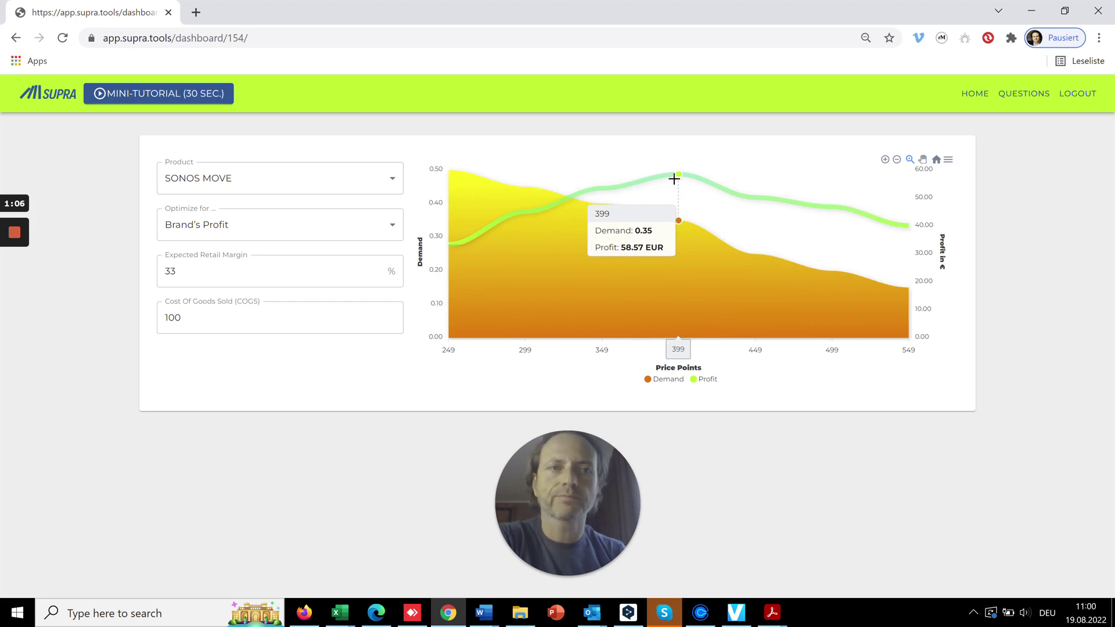
# Step: Return to the survey overview and toggle the mode on, then back to Expert Judgement Optimizer
pyautogui.click(975, 93)
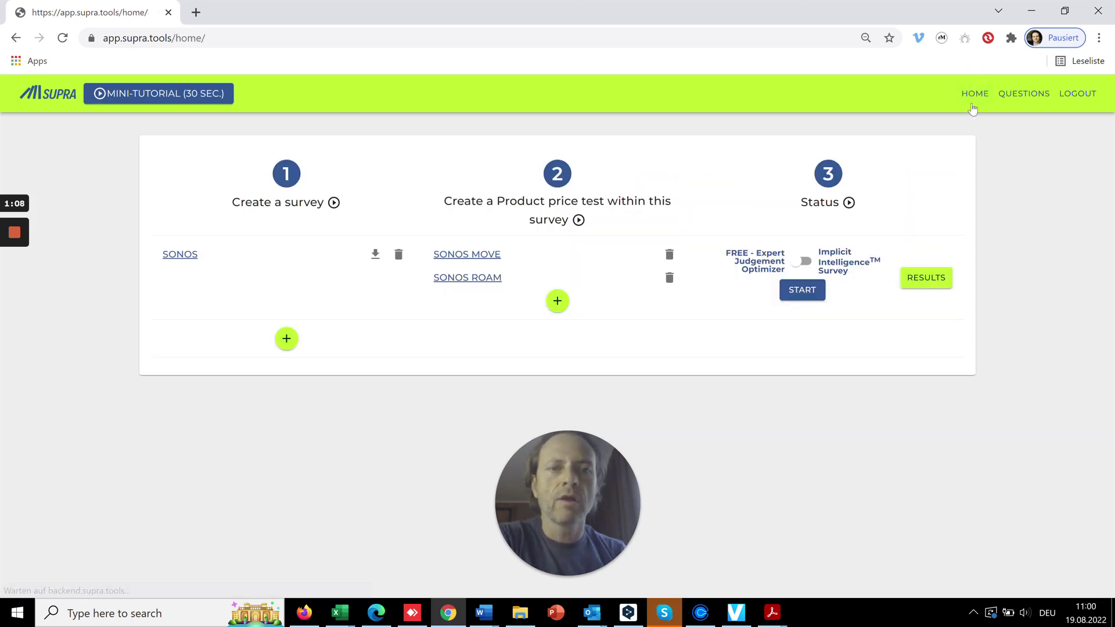
pyautogui.click(805, 263)
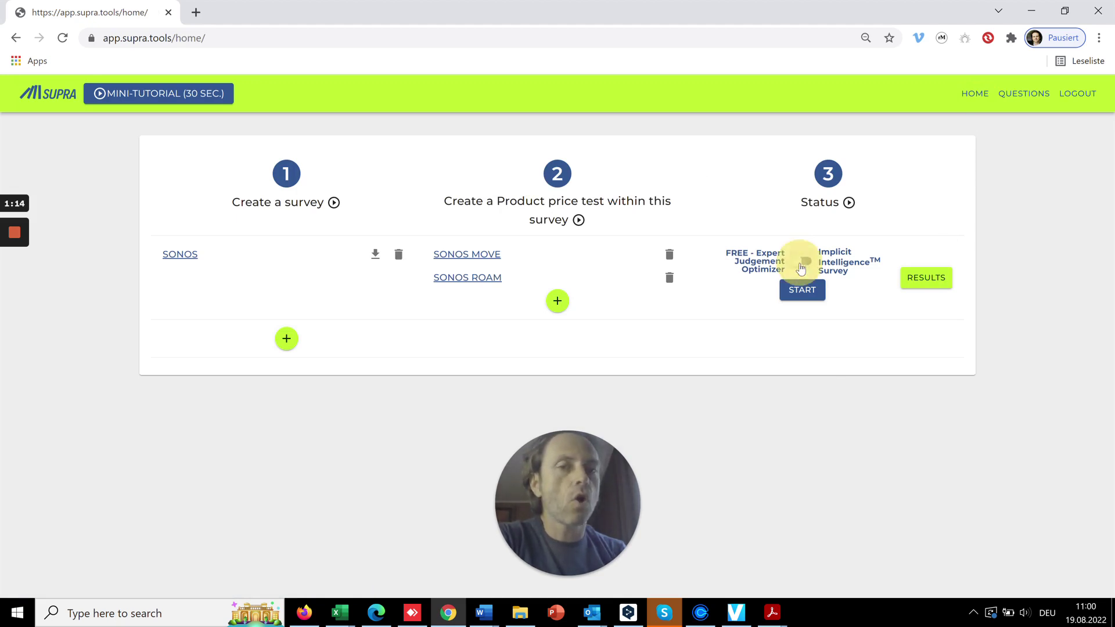
pyautogui.click(802, 266)
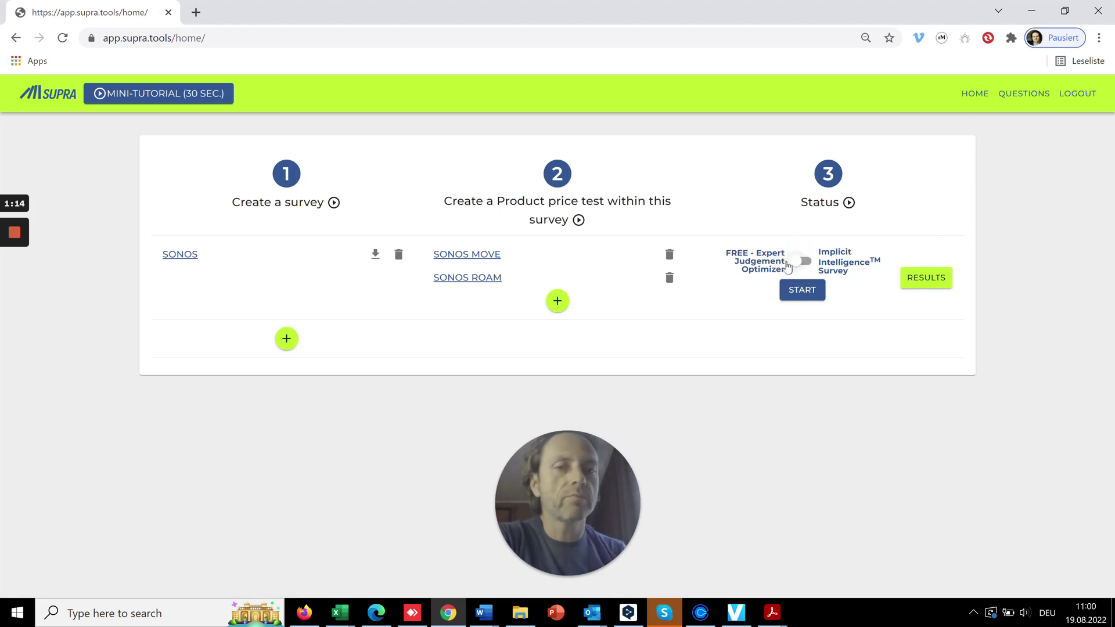
# Step: Start the expert price test and review the SONOS MOVE demand estimates for 249 $ and 299 $
pyautogui.click(802, 290)
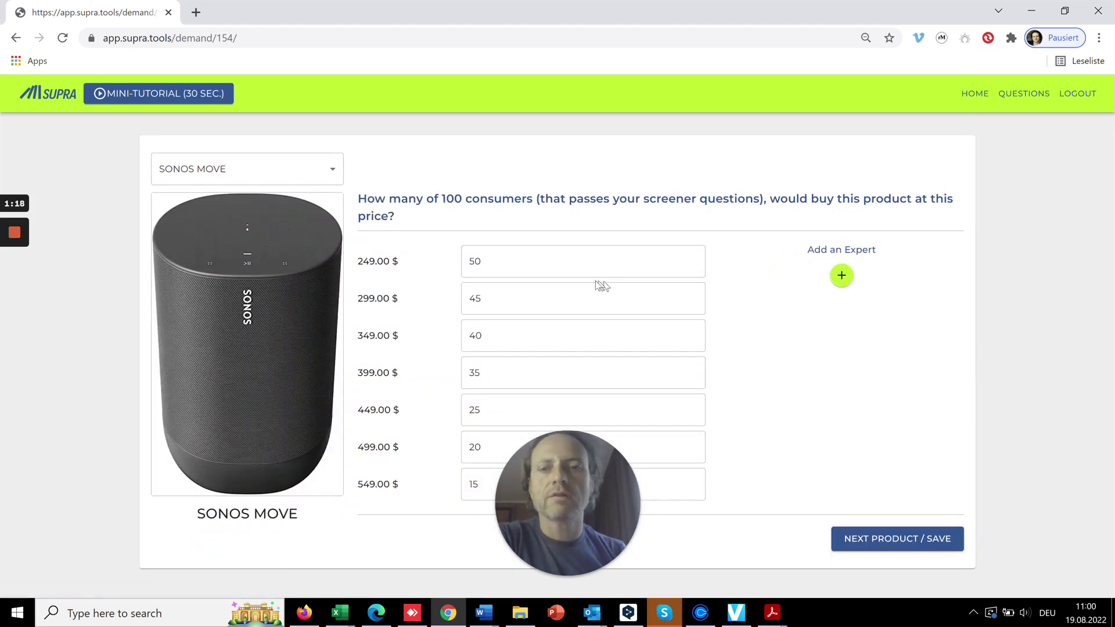
pyautogui.click(478, 261)
pyautogui.click(501, 302)
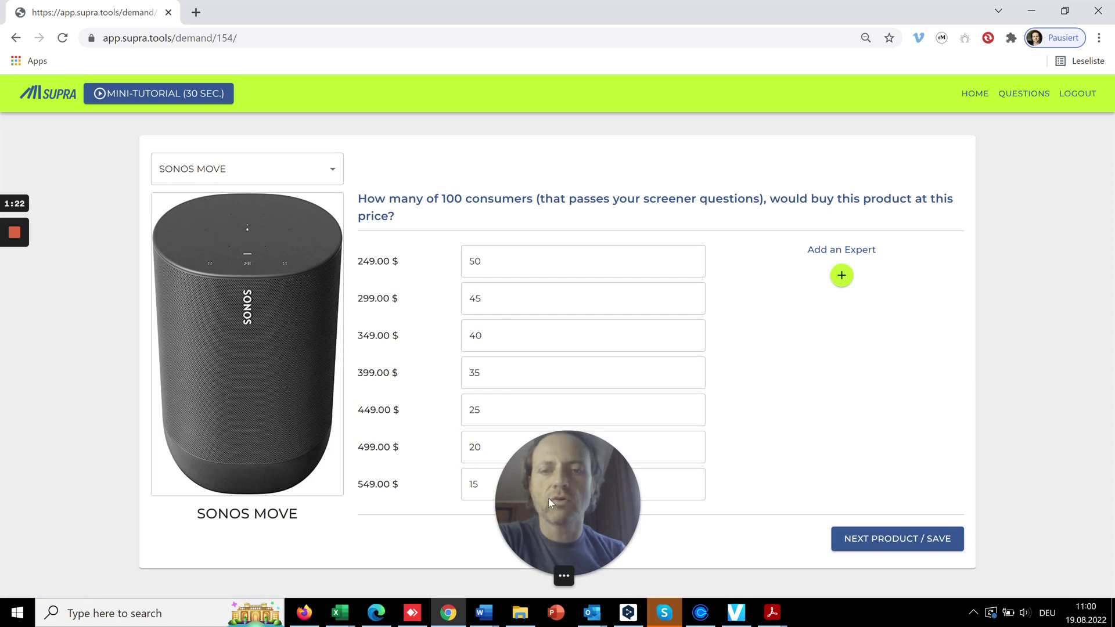
pyautogui.moveTo(567, 501); pyautogui.dragTo(728, 501)
pyautogui.click(522, 262)
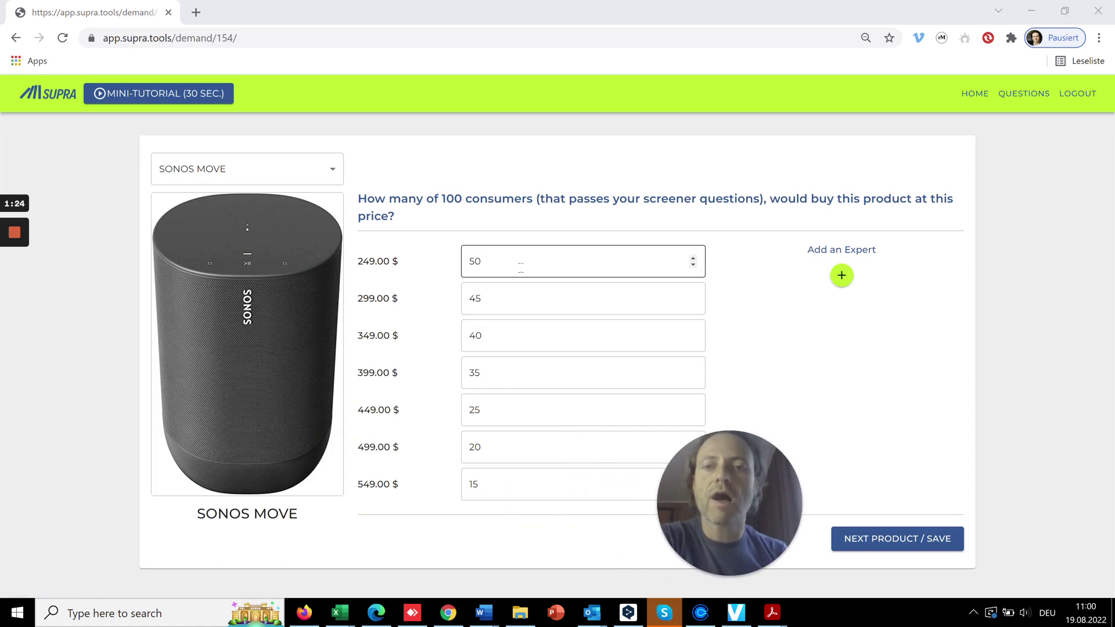
pyautogui.click(523, 298)
pyautogui.hotkey('shift', 'Tab')
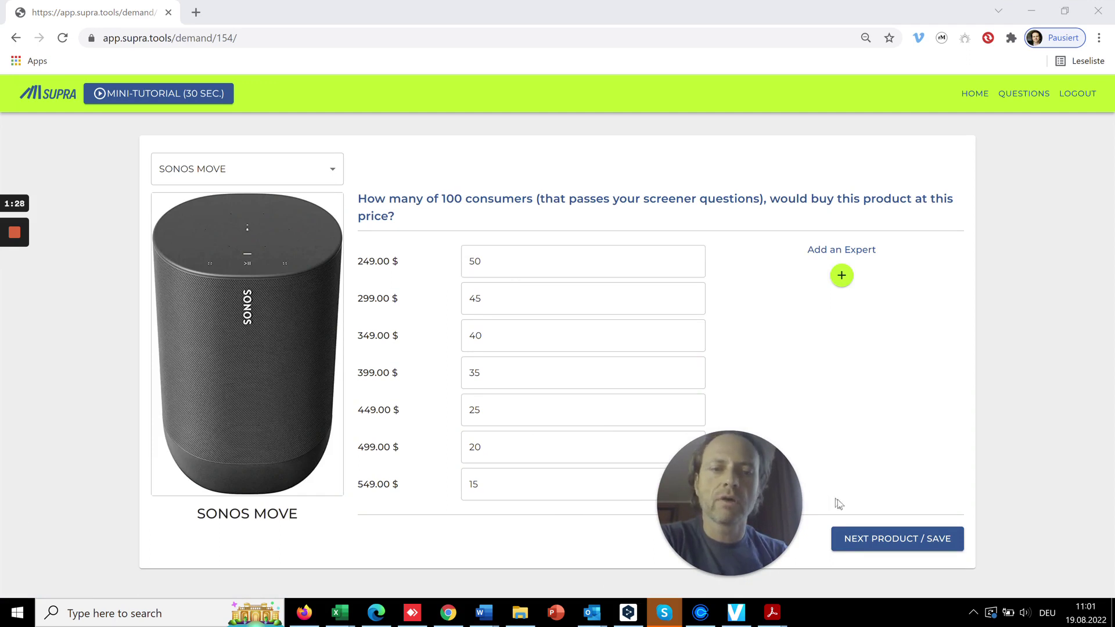
# Step: Save the SONOS MOVE and SONOS ROAM demand estimates to finish the test
pyautogui.click(906, 546)
pyautogui.click(907, 542)
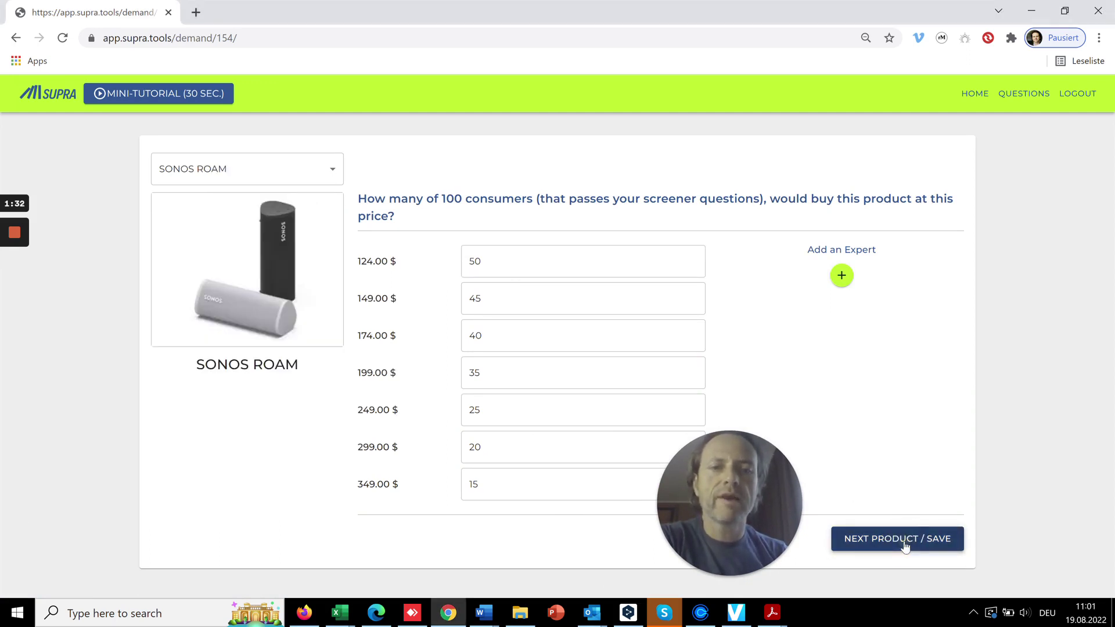
pyautogui.click(906, 541)
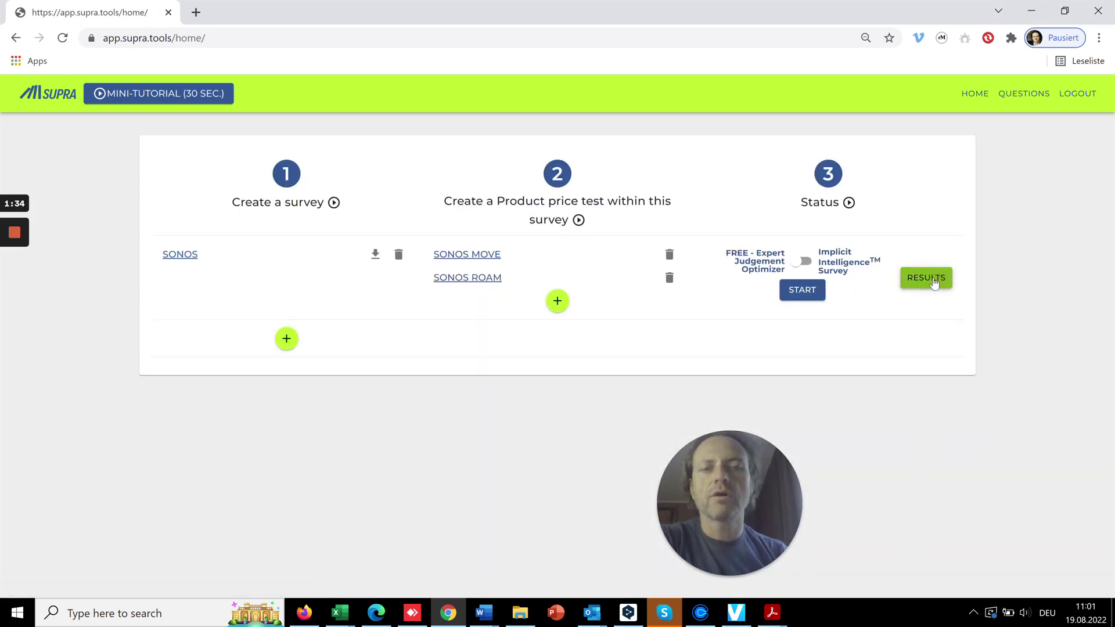
# Step: Open the results dashboard showing SONOS MOVE demand and profit, with profit peaking at 399
pyautogui.click(936, 277)
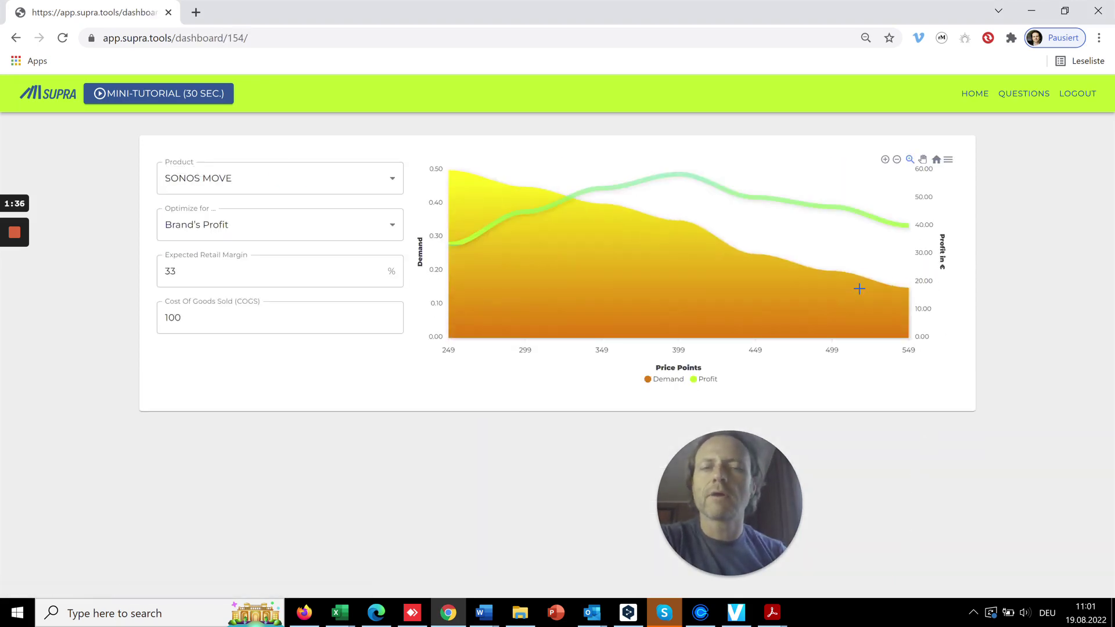